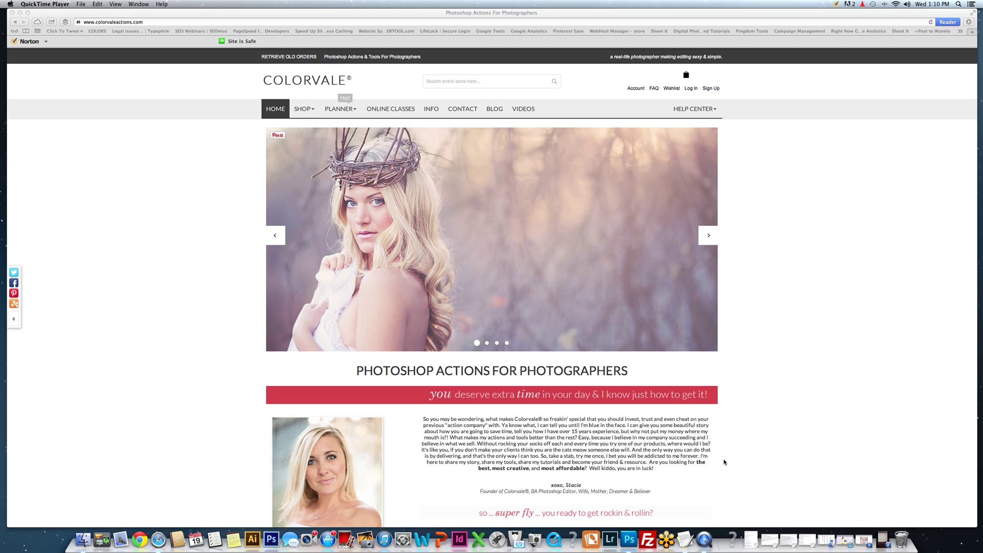
Step: Bring the wedding photos forward and pick an action in the Matte Black Finish by RME set
left_click(629, 539)
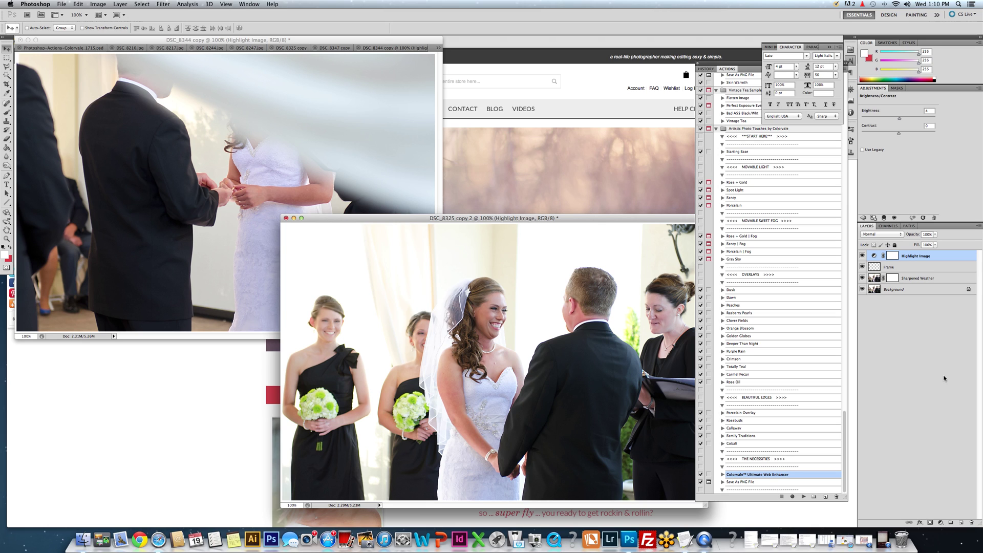
scroll(788, 319, "up", 3)
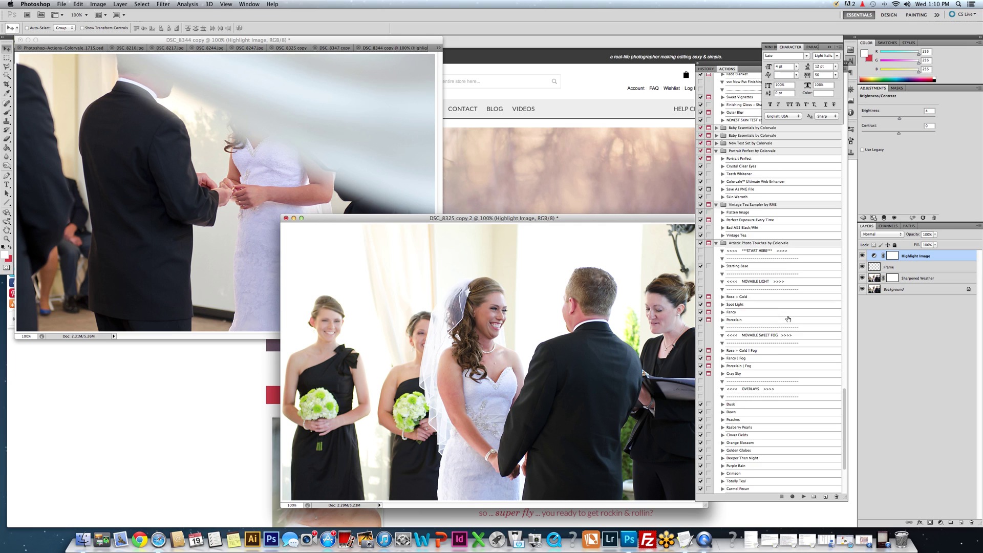
scroll(788, 319, "up", 3)
scroll(788, 318, "up", 3)
scroll(788, 319, "up", 3)
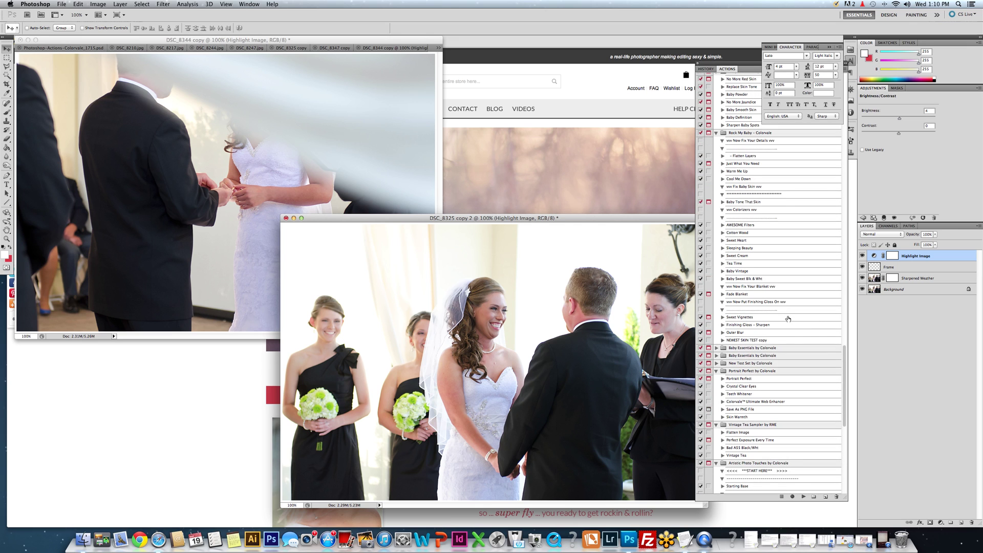
scroll(788, 318, "up", 3)
scroll(788, 318, "up", 3)
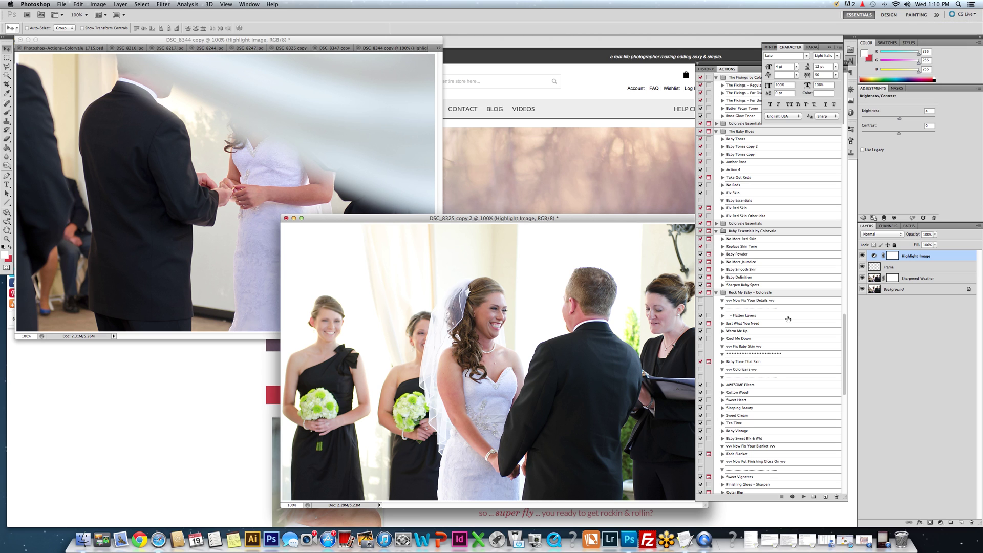
scroll(788, 318, "up", 4)
scroll(788, 319, "up", 4)
scroll(791, 269, "up", 3)
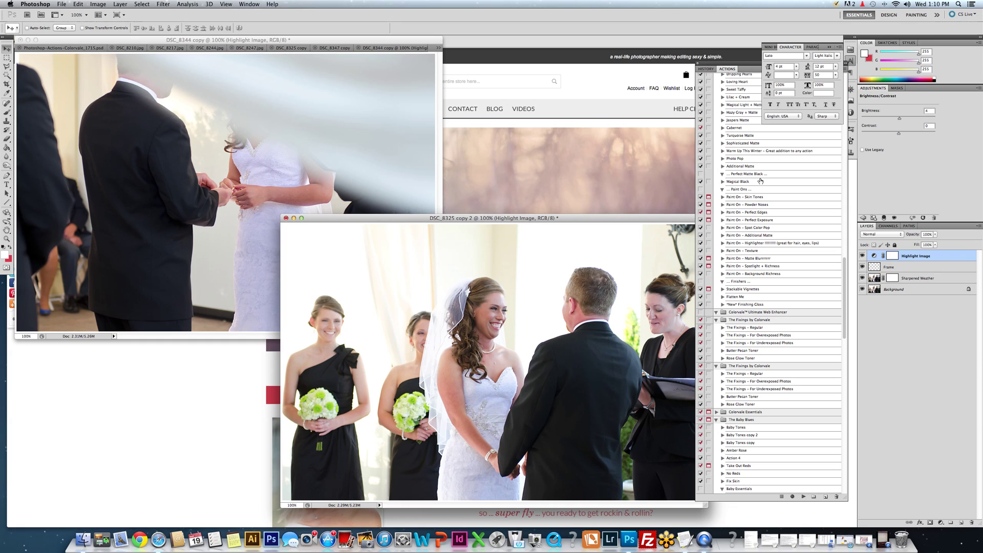
left_click(760, 181)
scroll(766, 168, "up", 5)
scroll(765, 168, "up", 3)
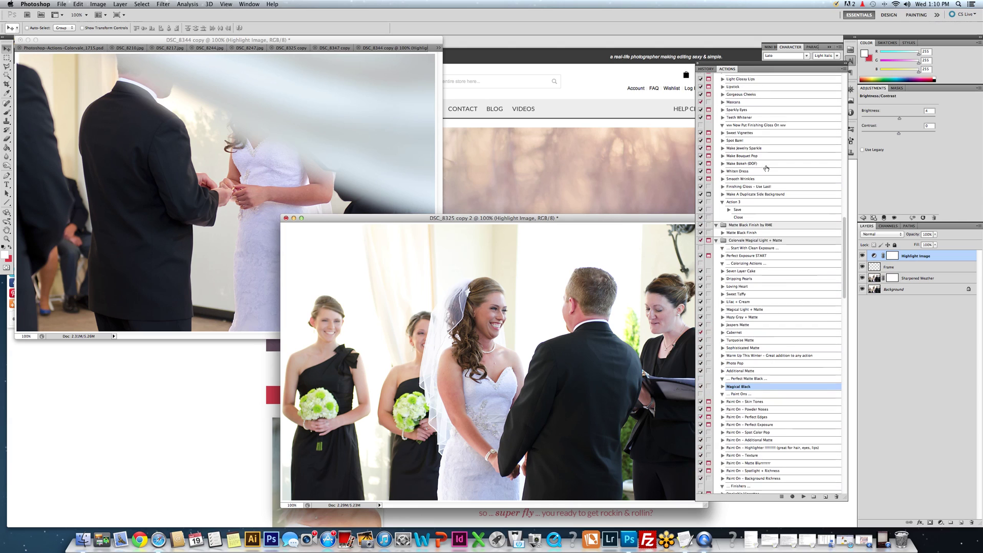
Step: Run Matte Black Finish on the bridesmaids photo and expand its Matte Black Punch group
left_click(755, 232)
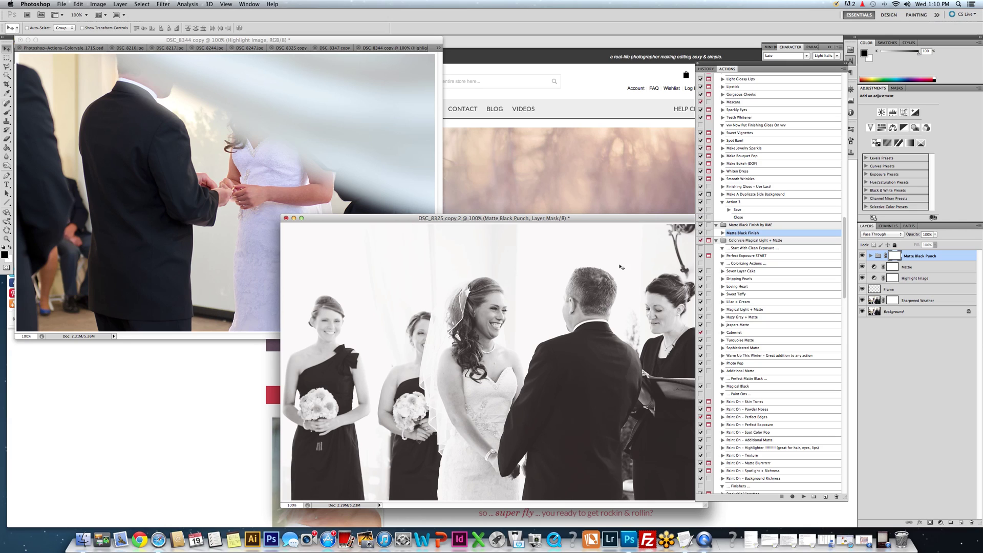
left_click(870, 256)
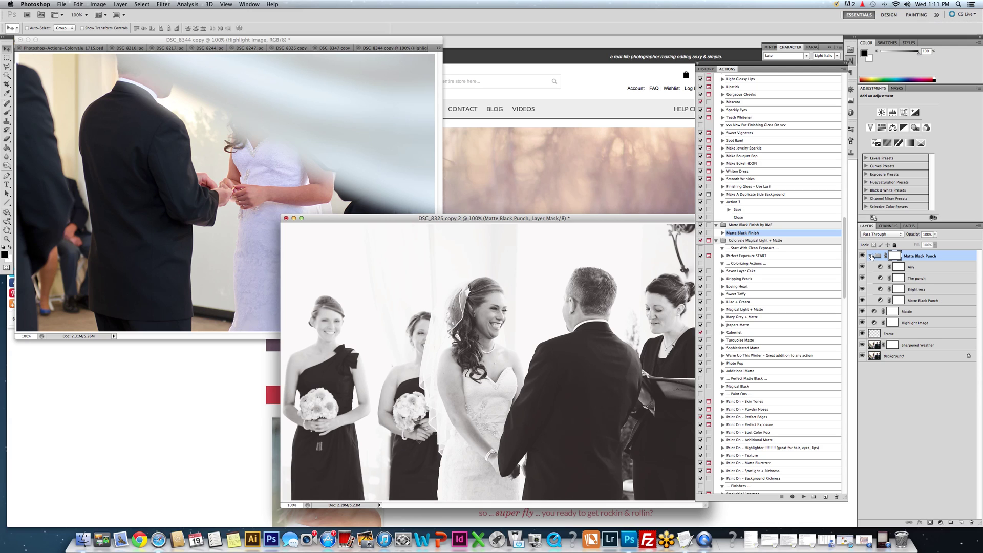
Step: Collapse Matte Black Punch, move it onto the DSC_8344 ring photo, and enlarge that window
left_click(870, 256)
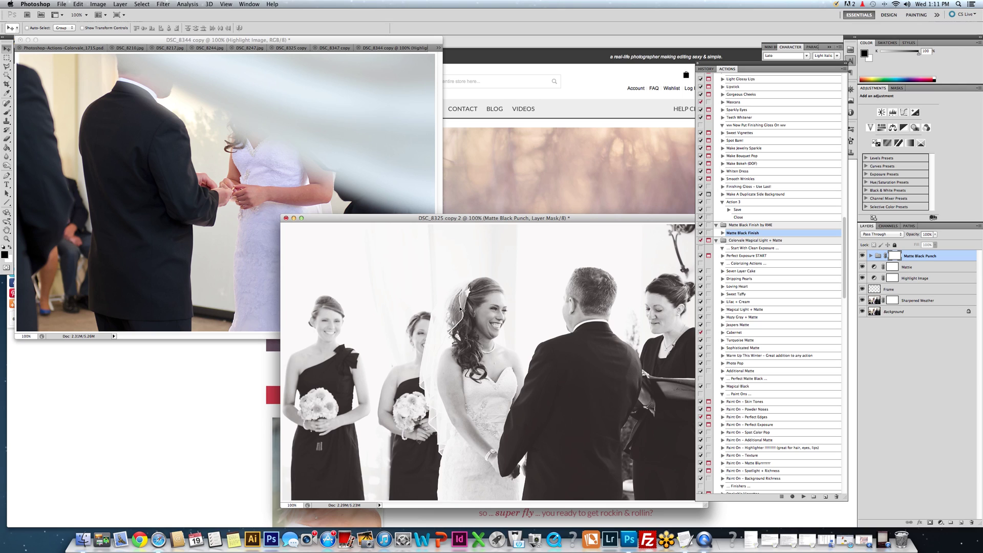
key("v")
left_click_drag(498, 312, 245, 144)
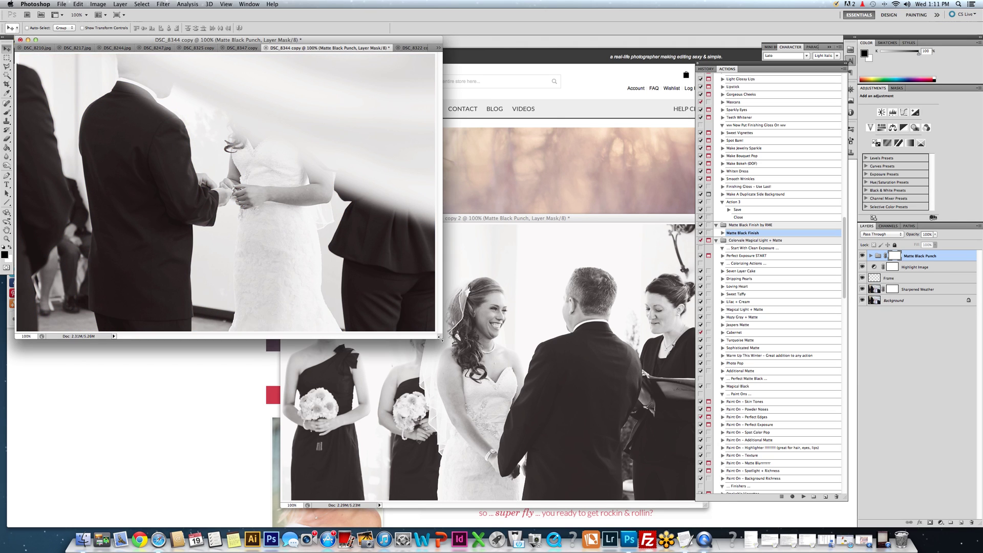
left_click_drag(435, 335, 657, 484)
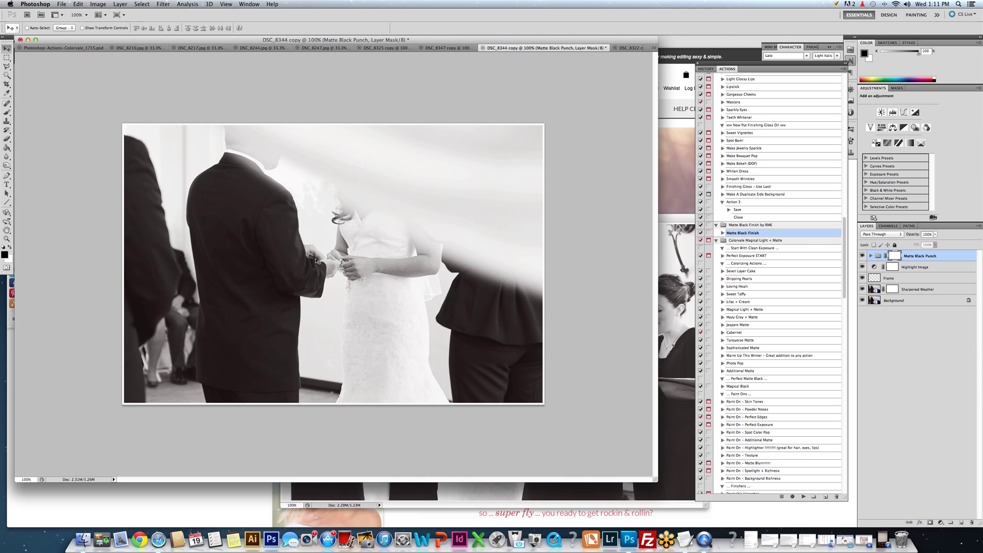
Step: Switch between the DSC_8347 and DSC_8325 copy photos to give each the Matte Black Punch group
left_click(456, 48)
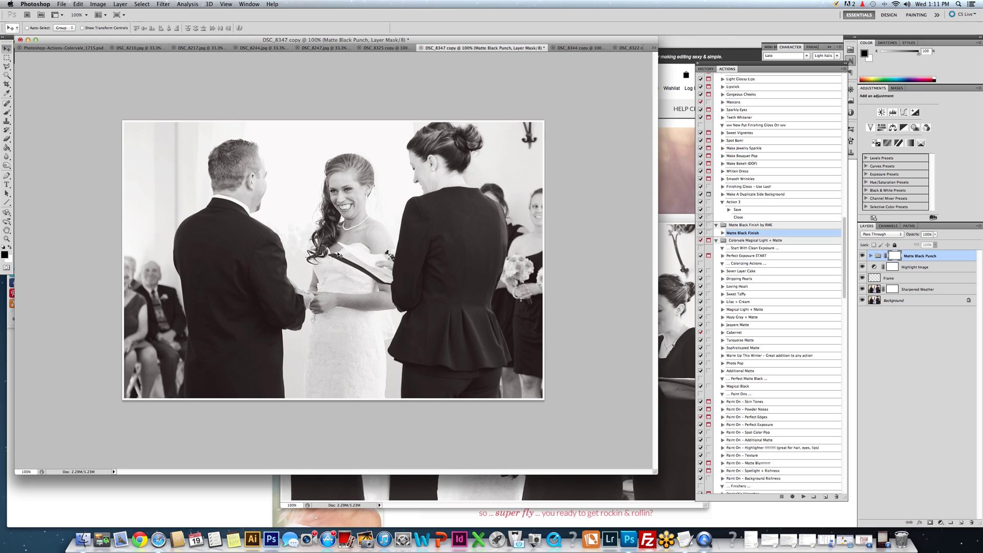
left_click(394, 47)
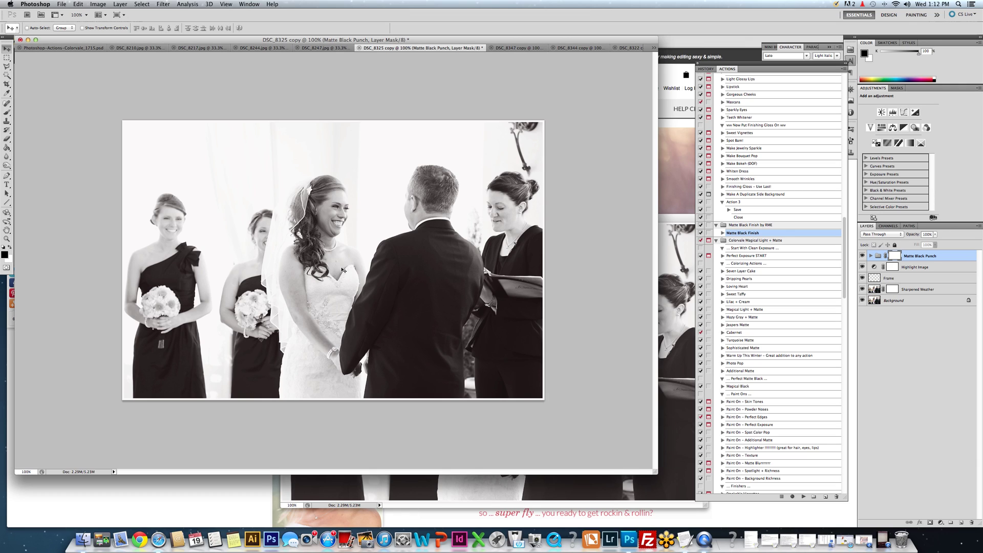
Step: Expand Matte Black Punch, compare Airy hidden and shown, and set Airy's opacity to 26%
left_click(869, 256)
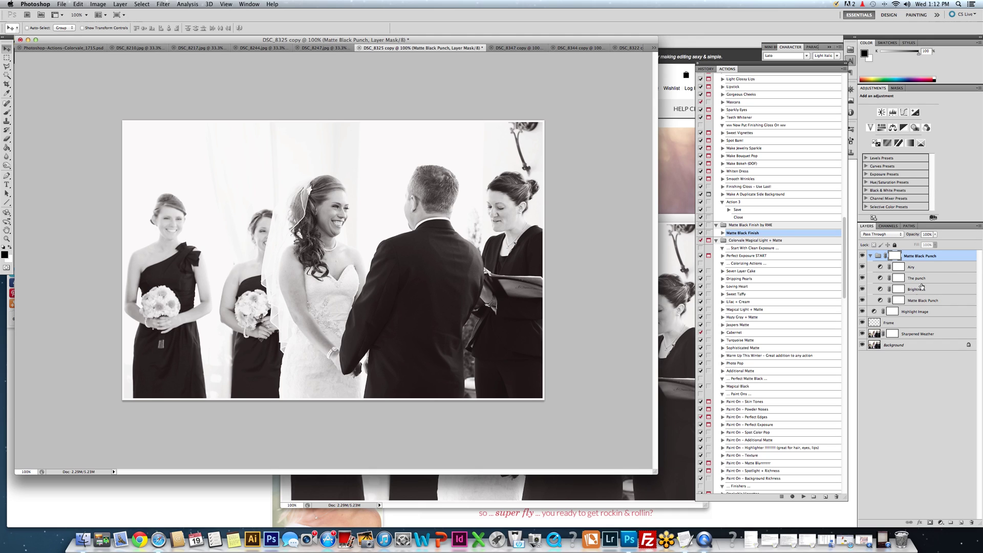
left_click(863, 267)
left_click(862, 267)
left_click(910, 266)
left_click_drag(937, 236, 927, 244)
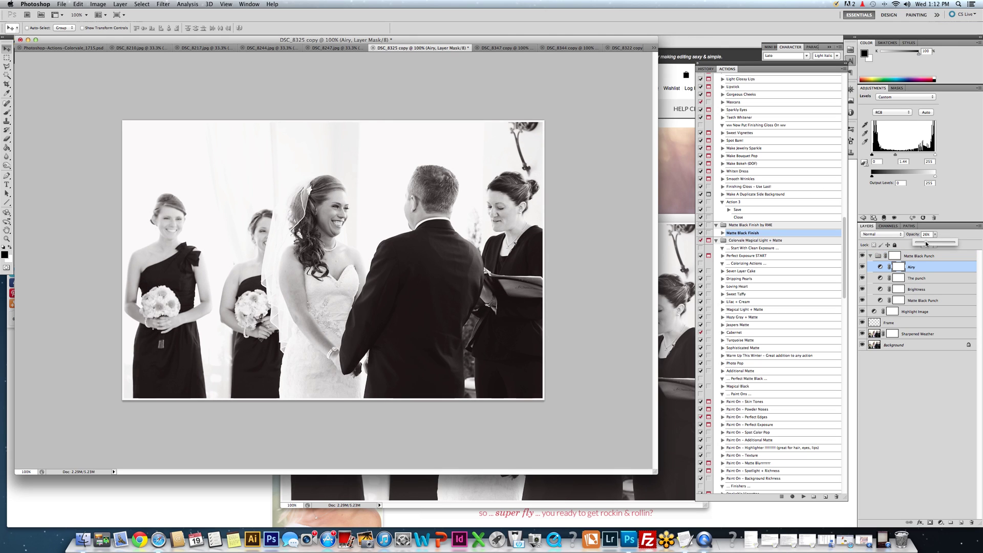